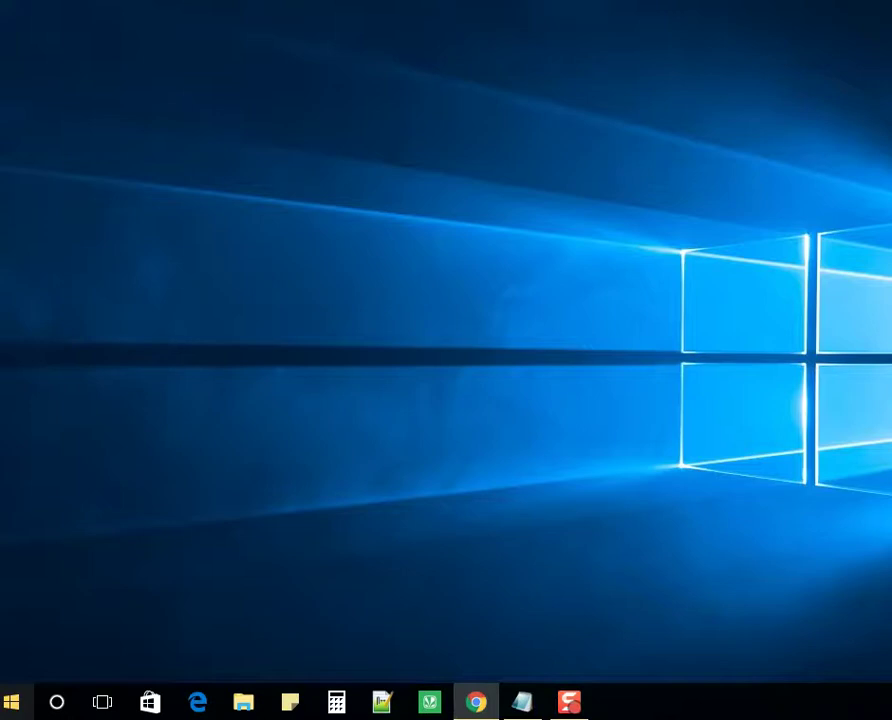
# - Launch Device Manager from the Start right-click menu and select Intel(R) HD Graphics 3000 under Display adapters
pyautogui.rightClick(24, 710)
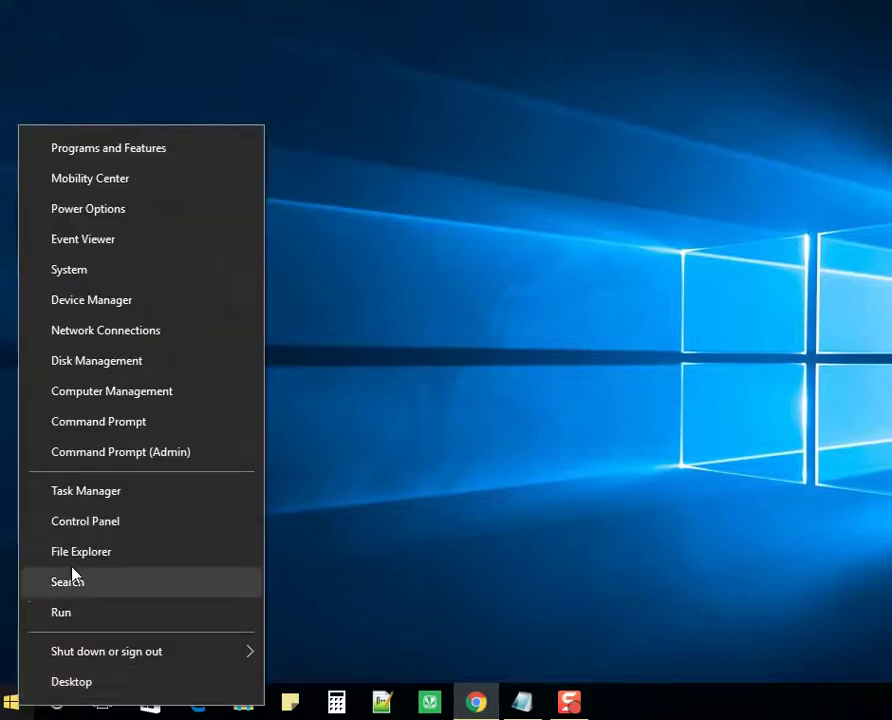
pyautogui.click(120, 306)
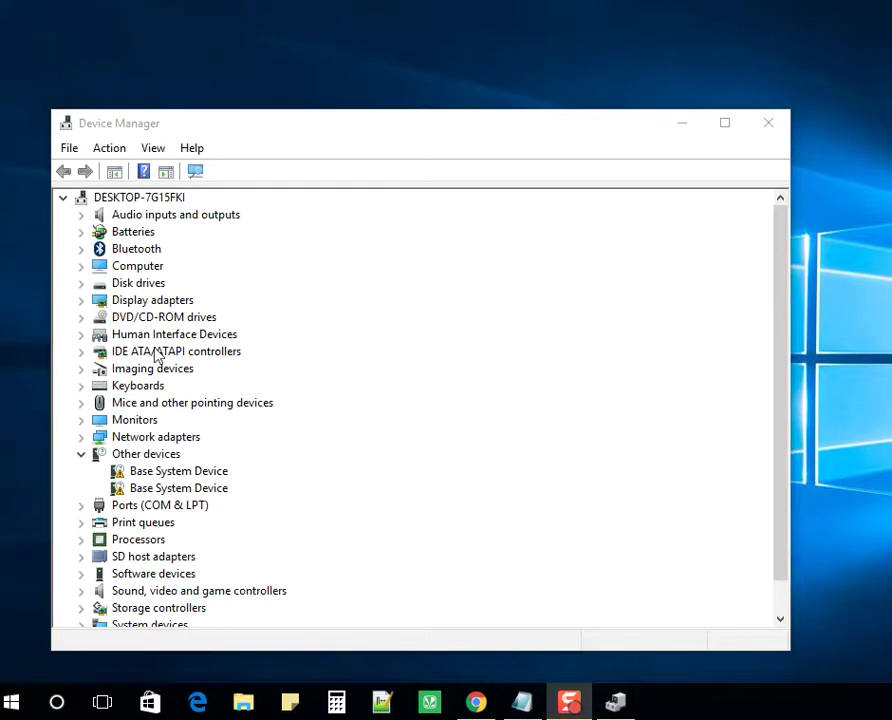
pyautogui.click(82, 302)
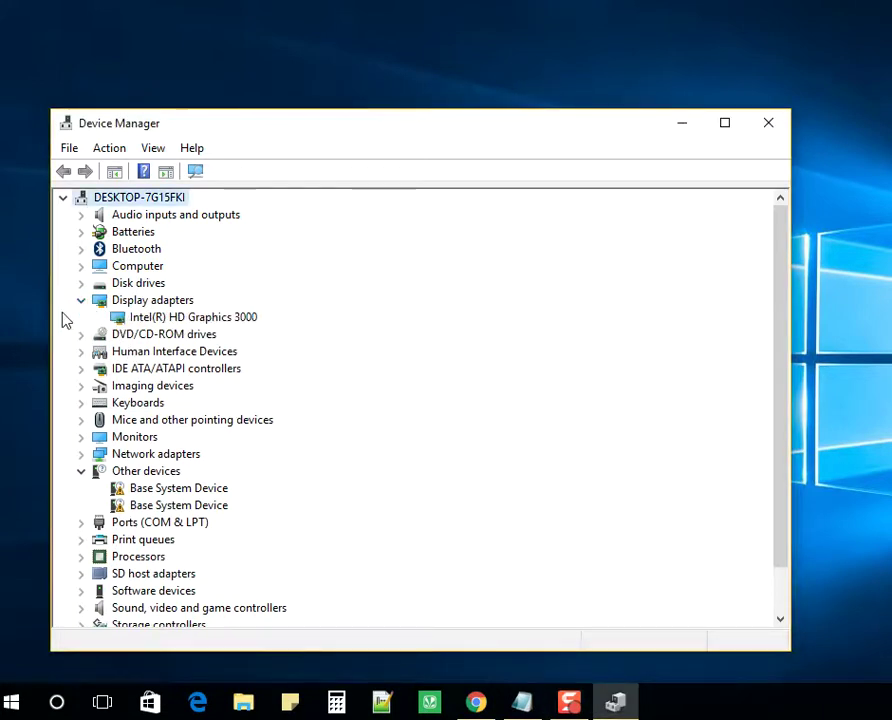
pyautogui.click(176, 318)
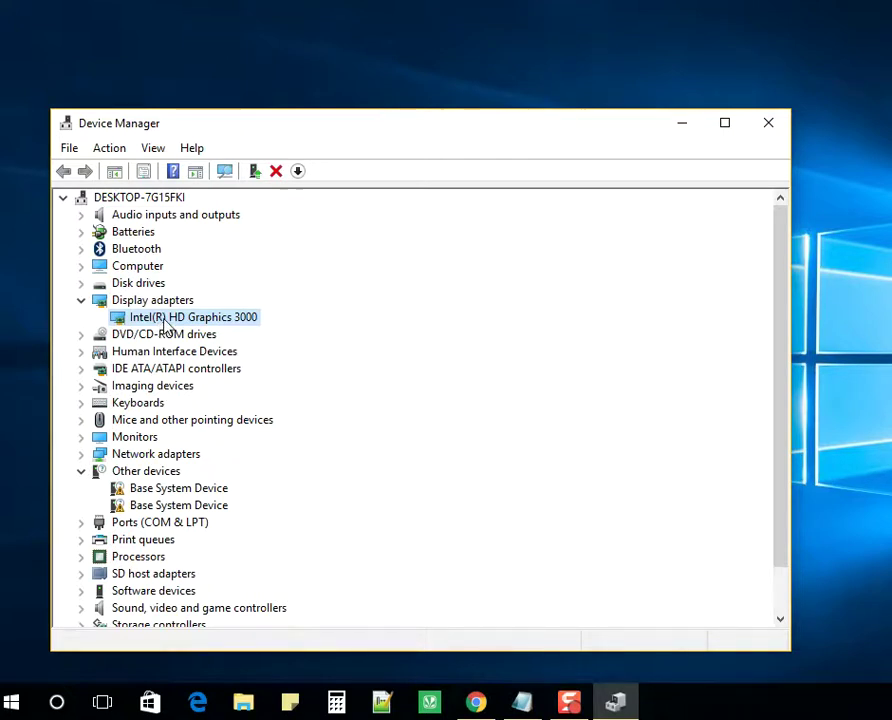
# - Reinstall the Intel(R) HD Graphics 3000 driver, picking it from the compatible drivers already on the PC
pyautogui.rightClick(165, 320)
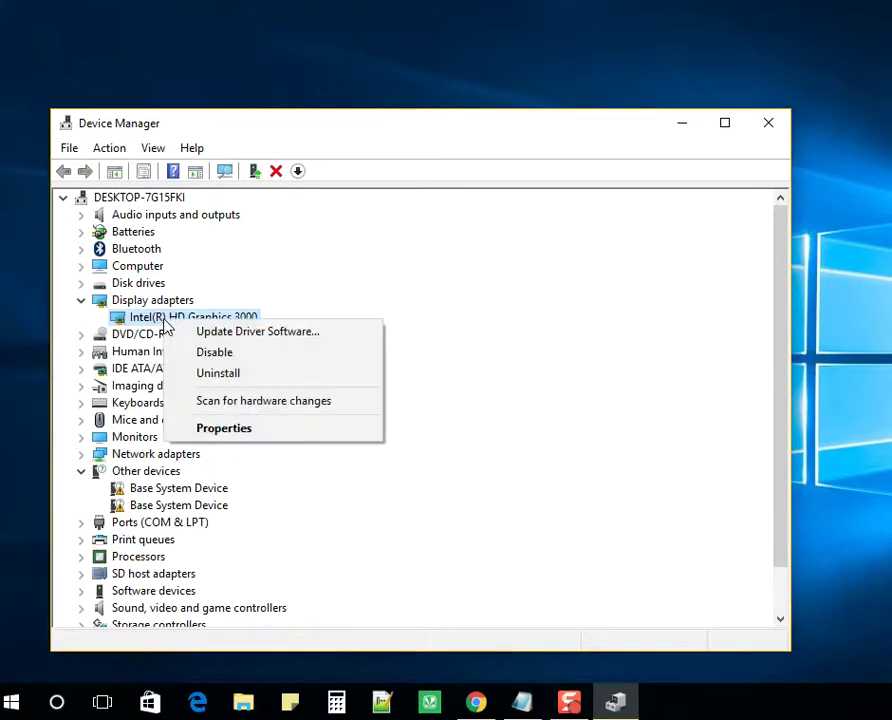
pyautogui.click(213, 338)
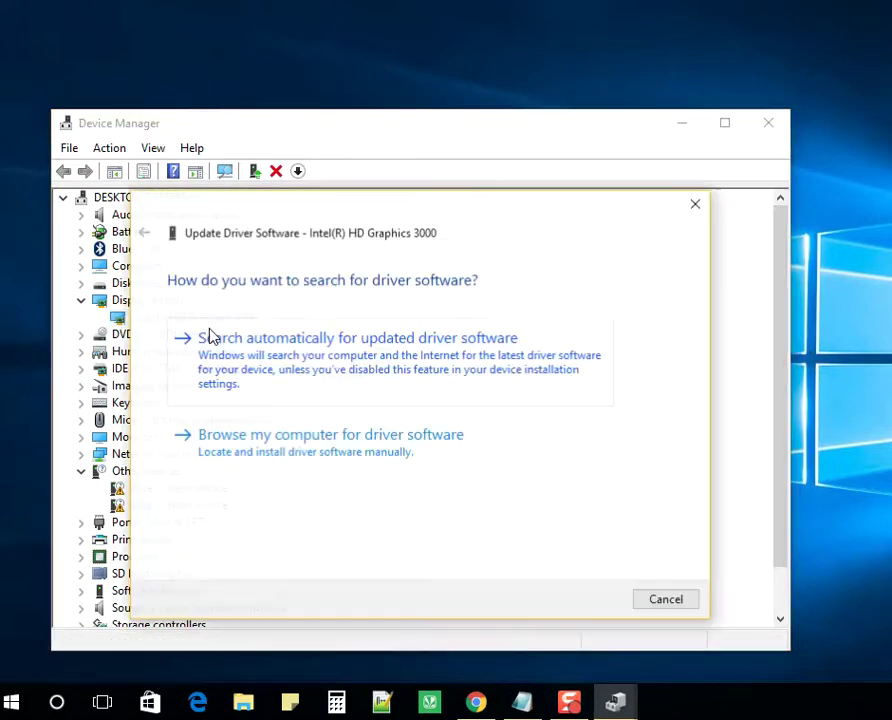
pyautogui.click(313, 455)
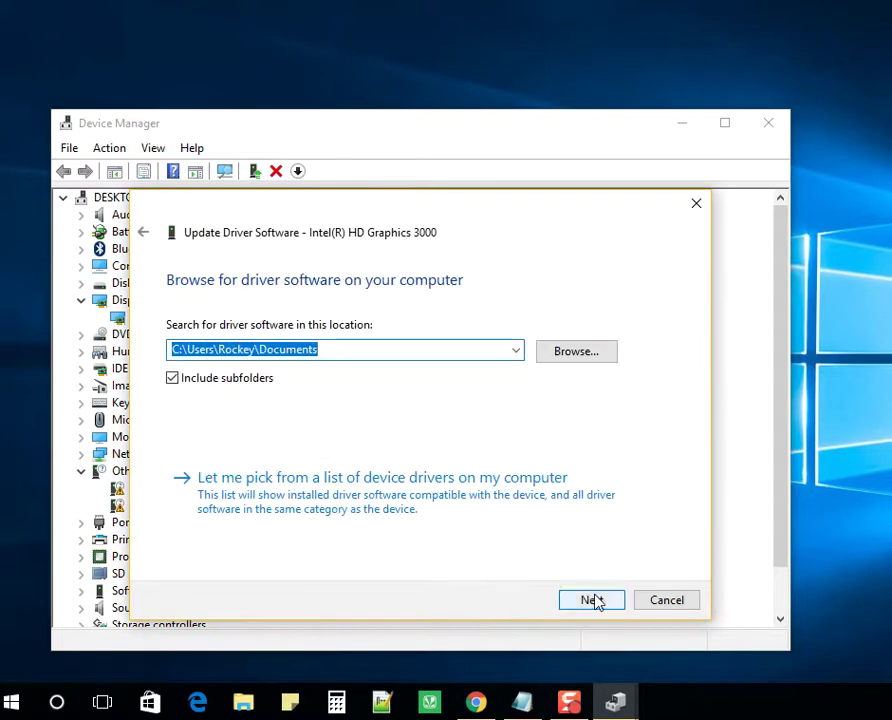
pyautogui.click(389, 500)
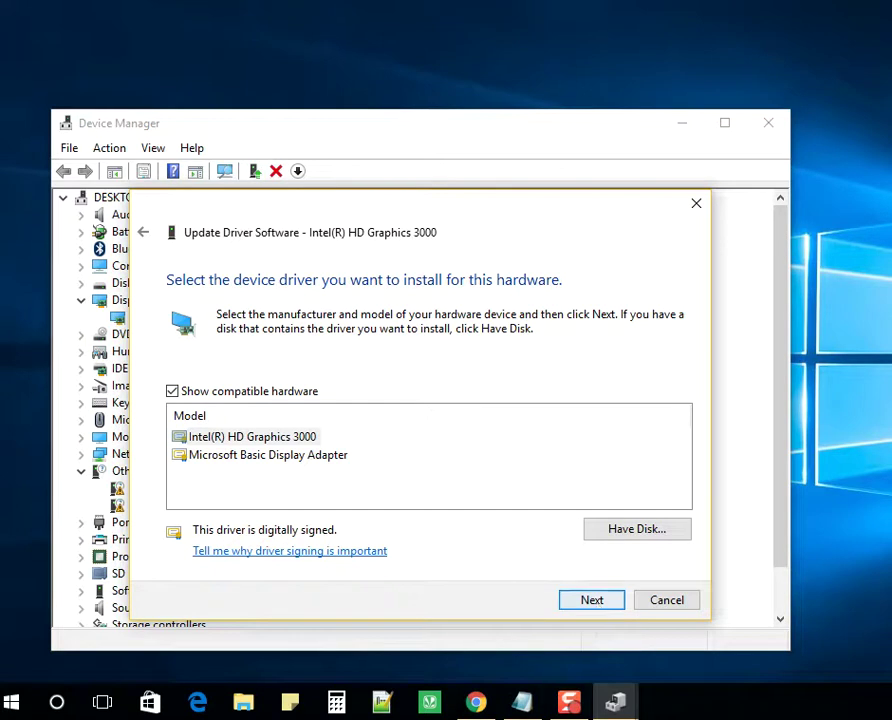
pyautogui.click(596, 603)
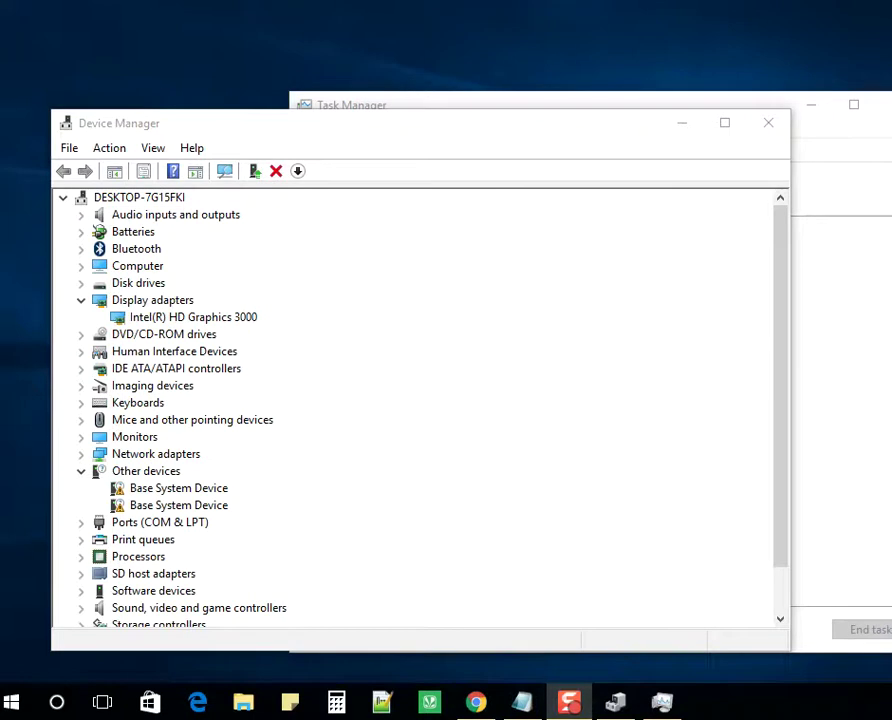
# - Uninstall the Intel(R) HD Graphics 3000 adapter and confirm the removal
pyautogui.rightClick(207, 321)
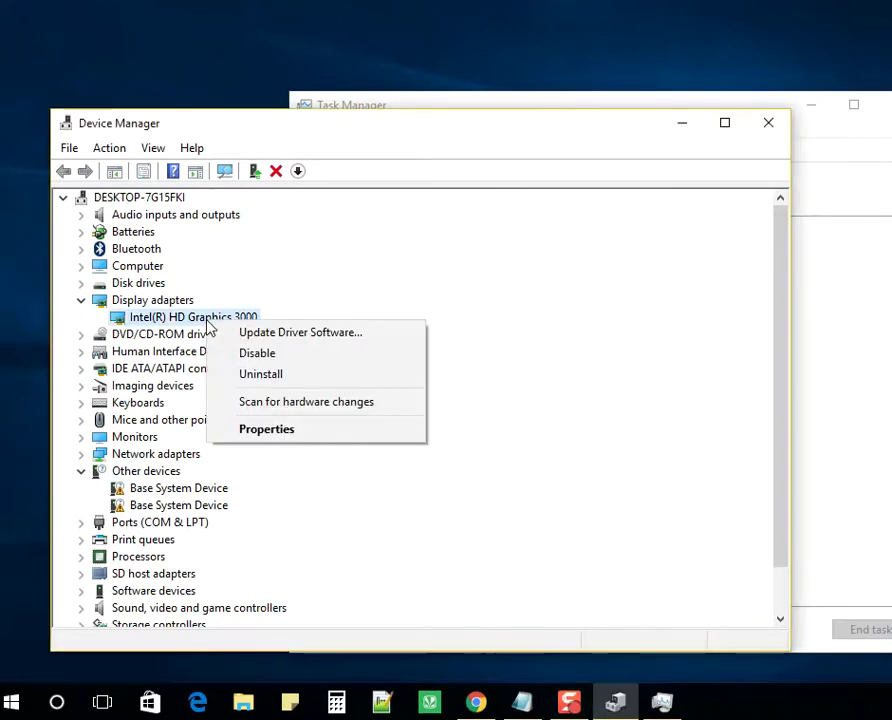
pyautogui.click(261, 375)
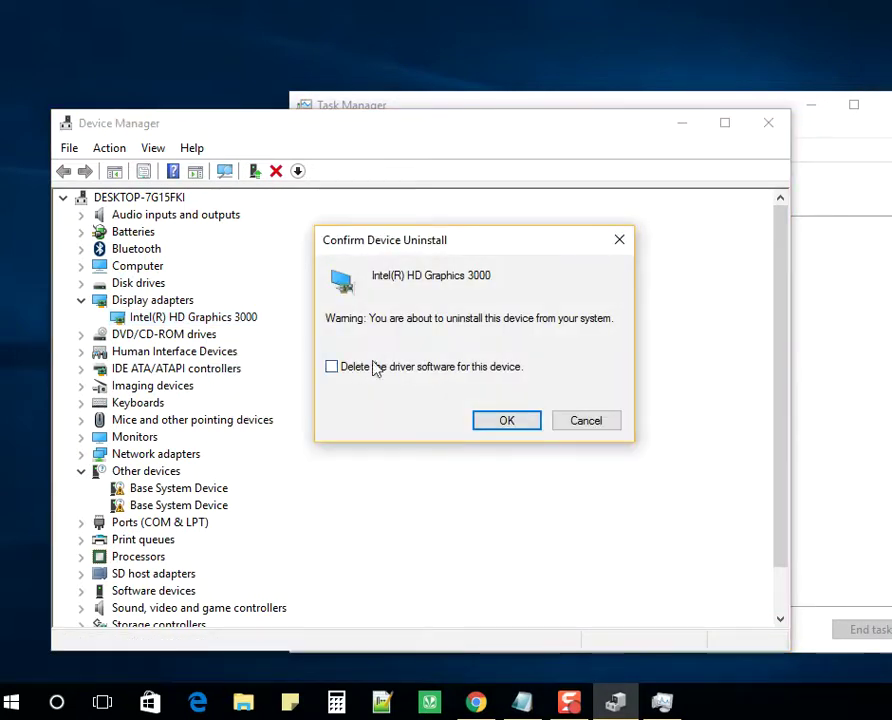
pyautogui.click(531, 429)
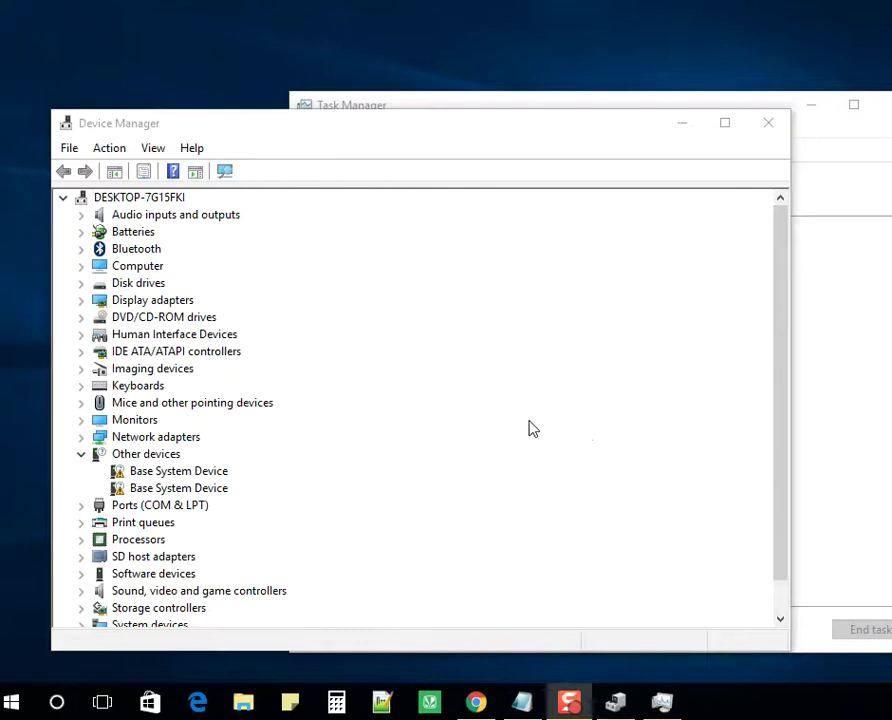
# - Scan Display adapters for hardware changes and expand it to see the redetected adapter
pyautogui.click(132, 302)
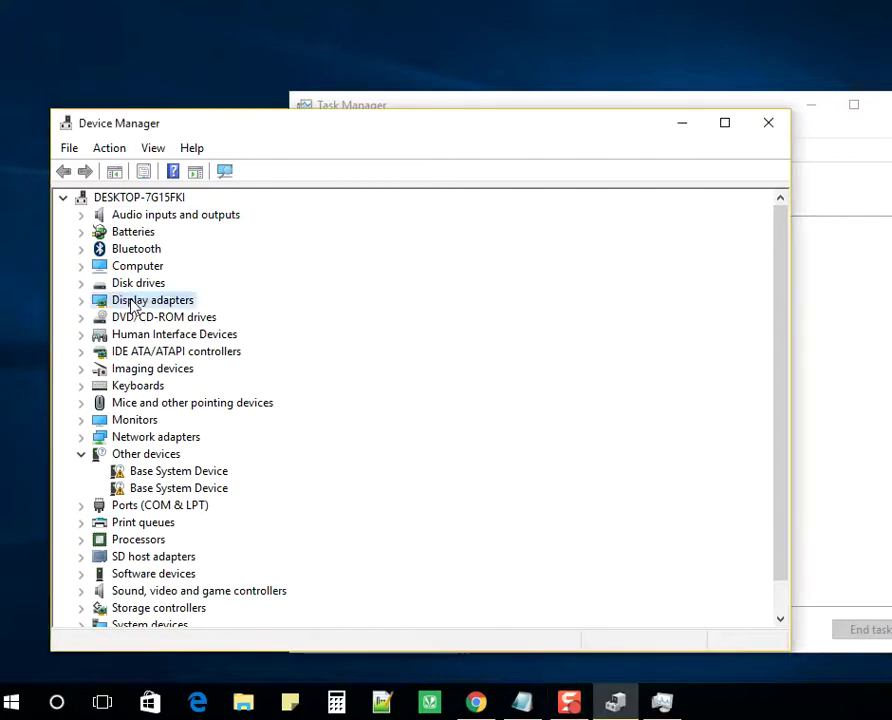
pyautogui.rightClick(133, 301)
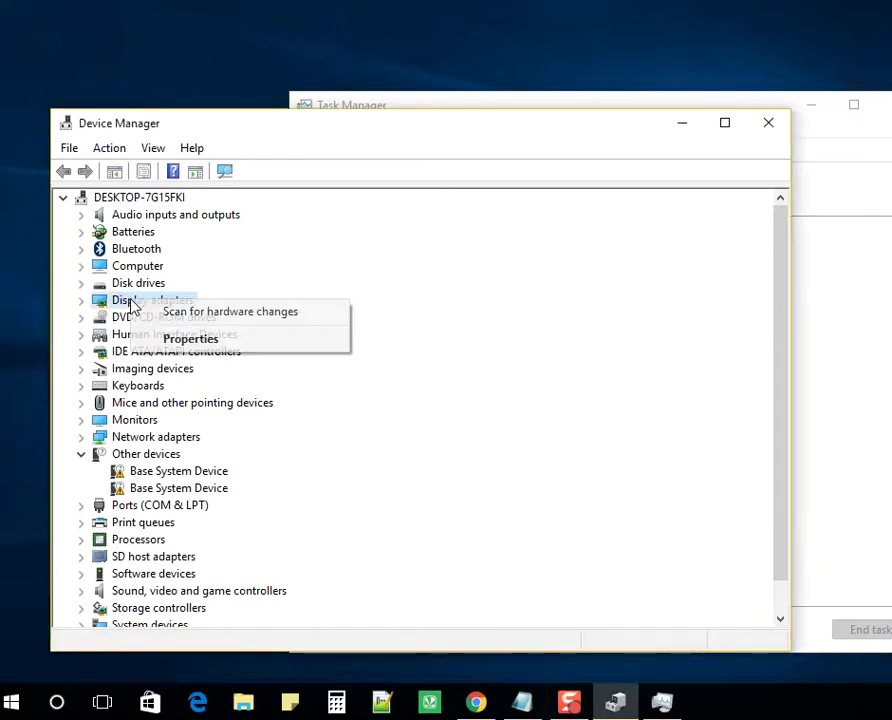
pyautogui.click(189, 318)
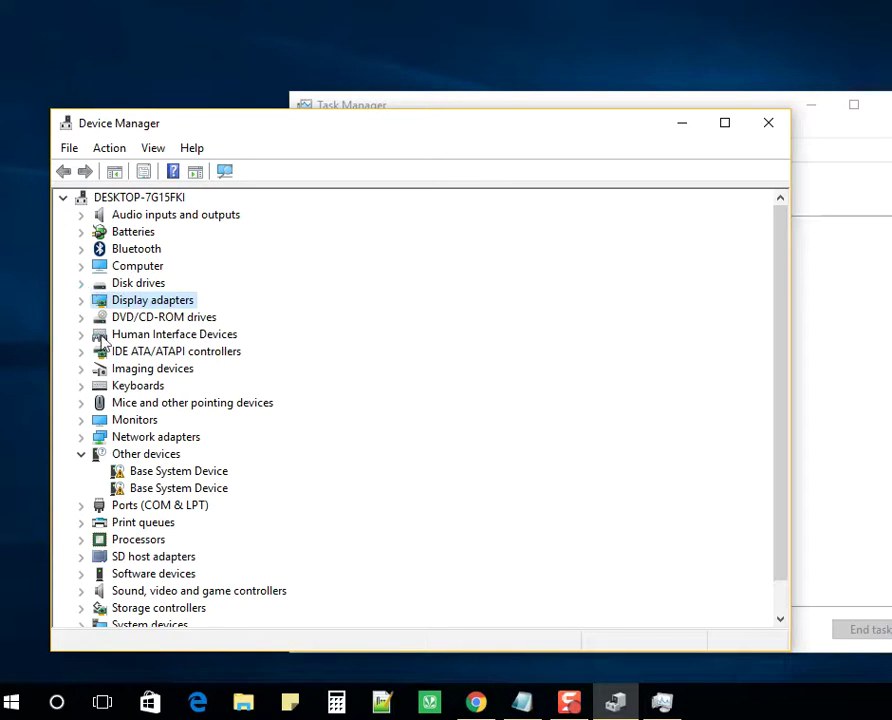
pyautogui.click(81, 301)
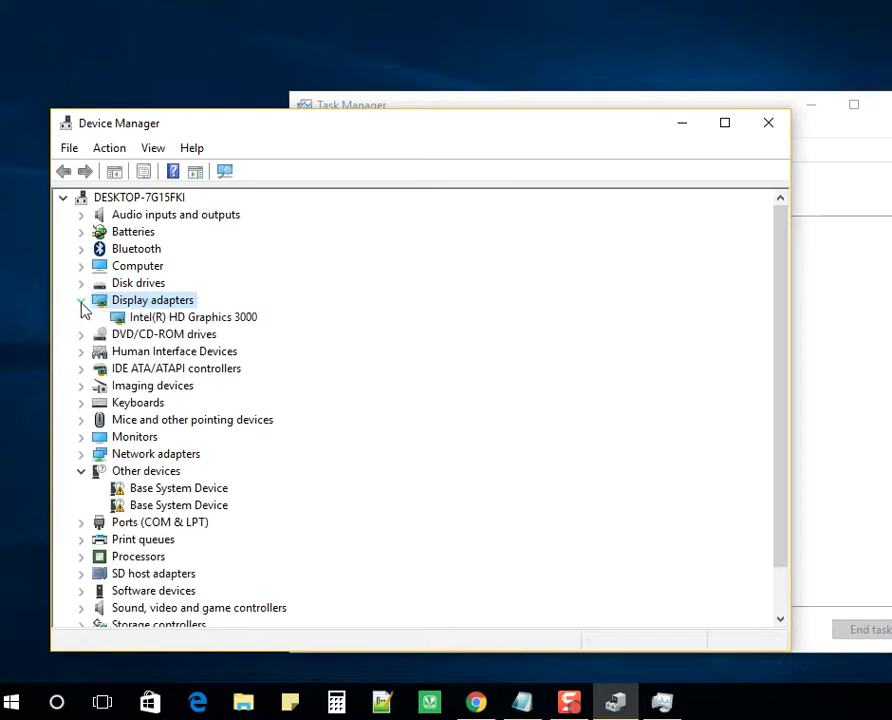
# - Uninstall Intel(R) HD Graphics 3000 again with 'Delete the driver software for this device' ticked
pyautogui.rightClick(158, 325)
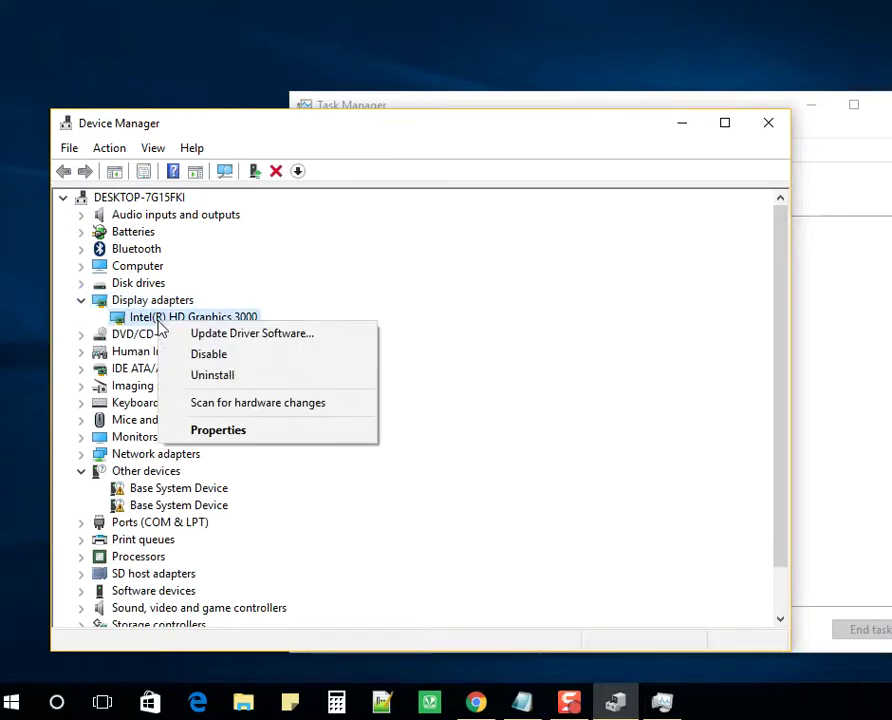
pyautogui.click(246, 381)
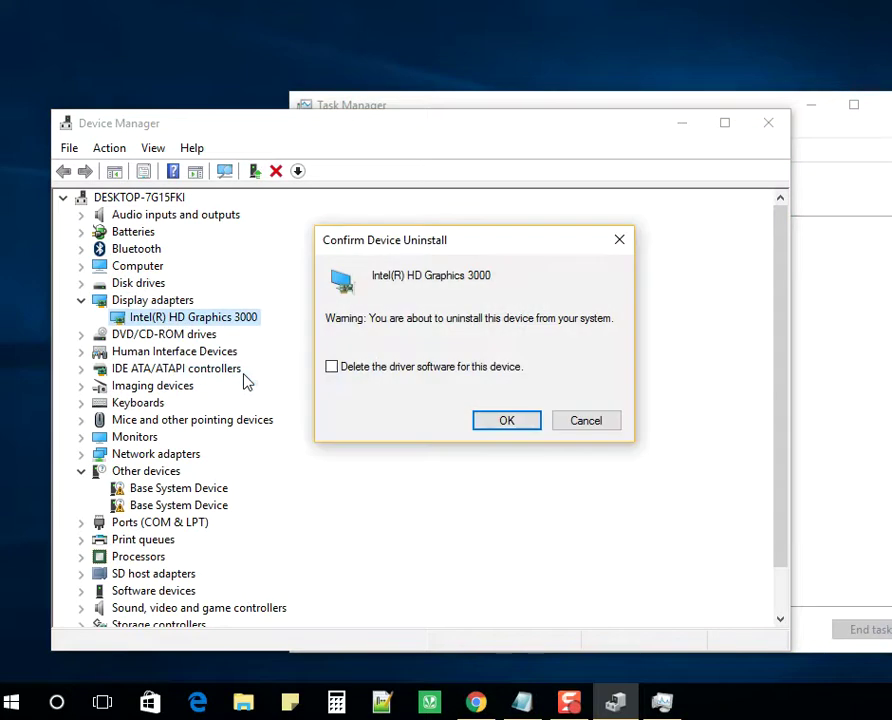
pyautogui.click(332, 369)
pyautogui.click(478, 424)
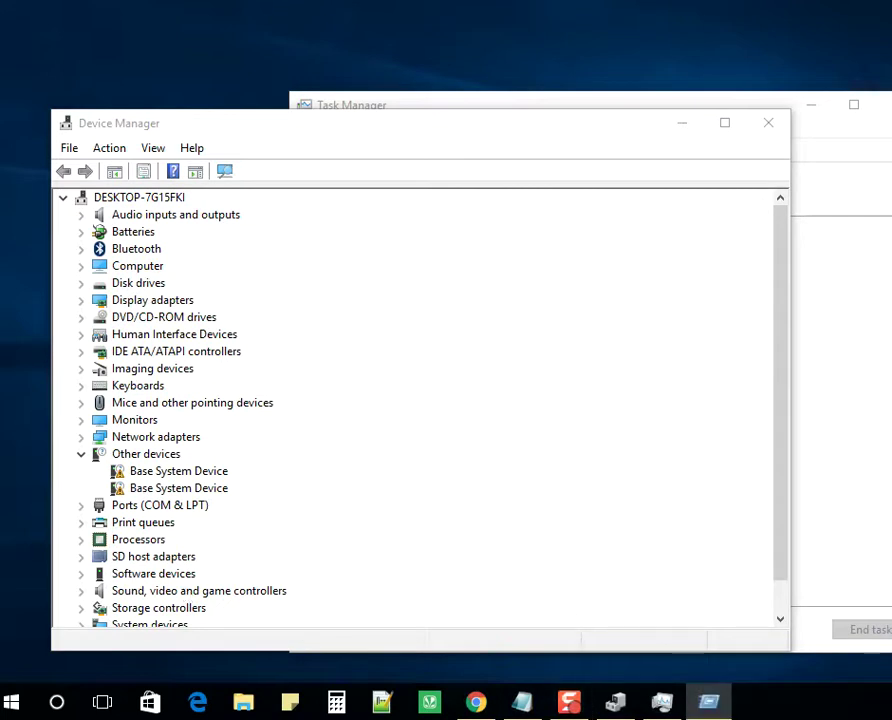
# - Replace the old cmd entry with regedit in the Run dialog to start Registry Editor
pyautogui.press('super+r')
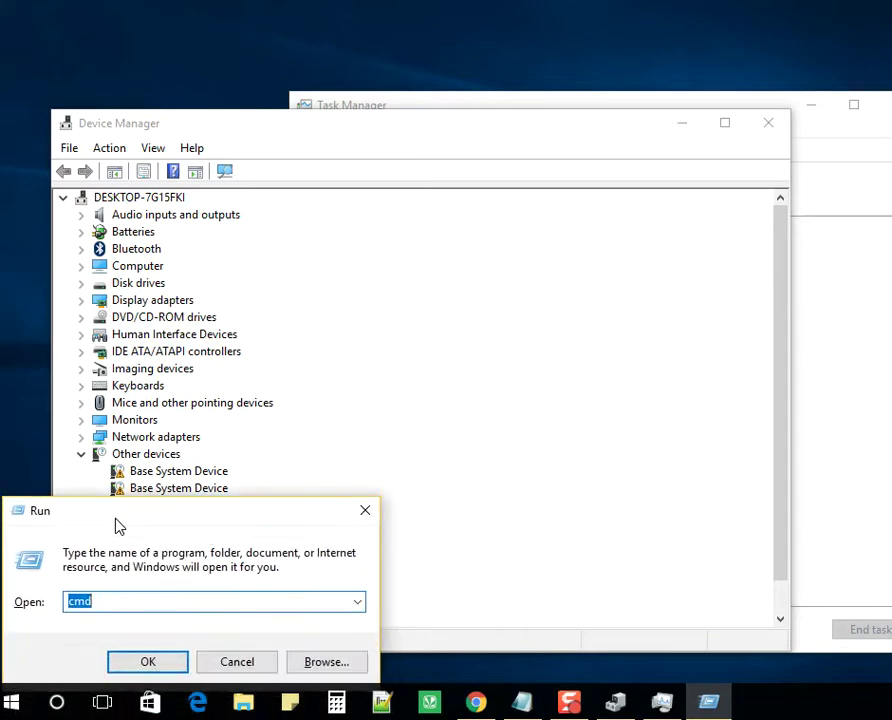
pyautogui.press('BackSpace')
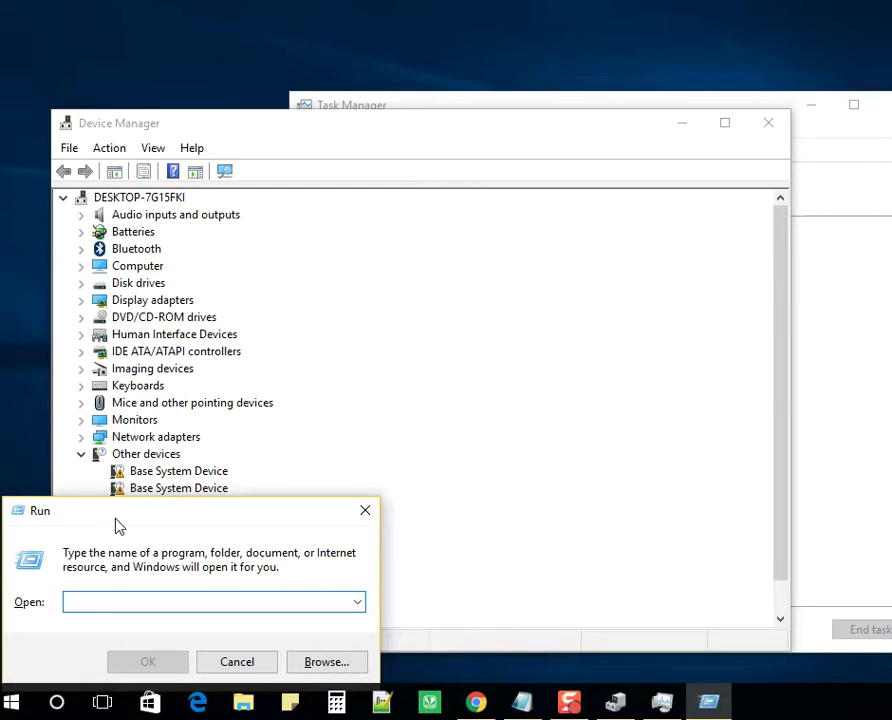
pyautogui.write('re')
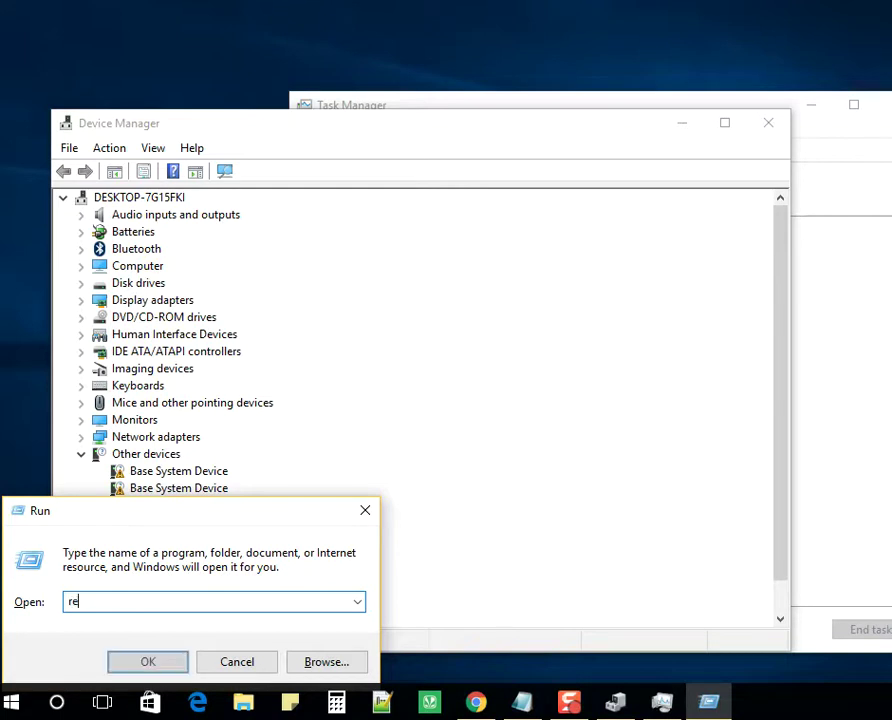
pyautogui.write('ge')
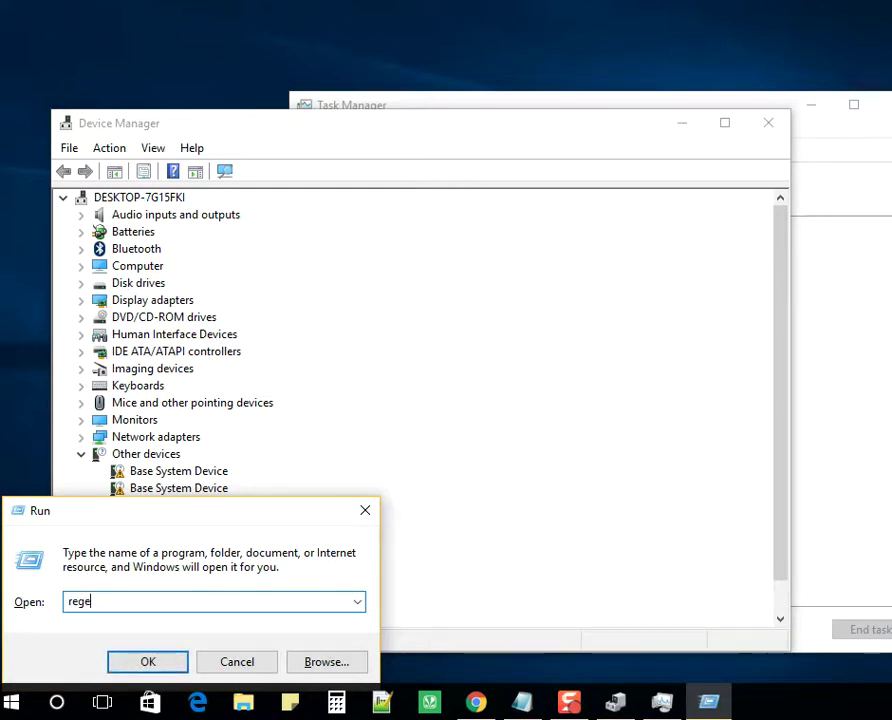
pyautogui.write('dit')
pyautogui.press('Return')
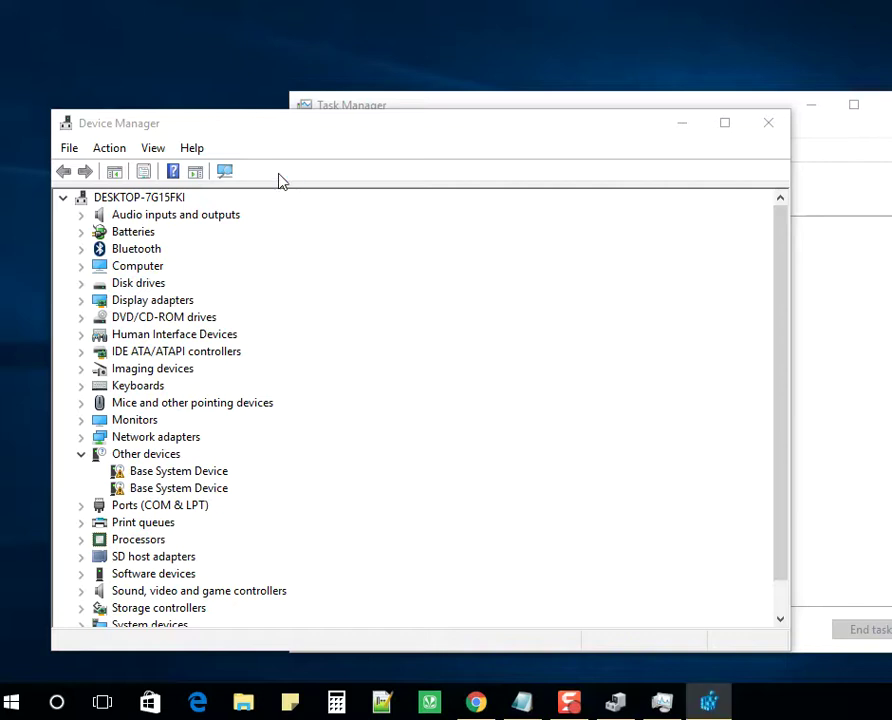
# - Expand HKEY_LOCAL_MACHINE > SYSTEM > CurrentControlSet > Control and select the GraphicsDrivers key
pyautogui.moveTo(164, 82); pyautogui.dragTo(372, 130)
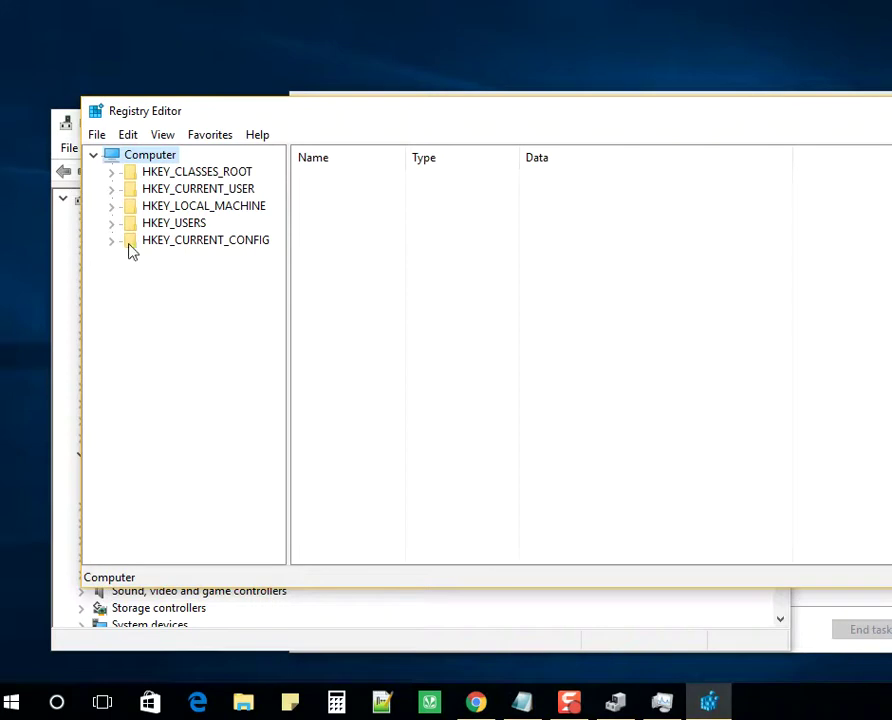
pyautogui.click(112, 206)
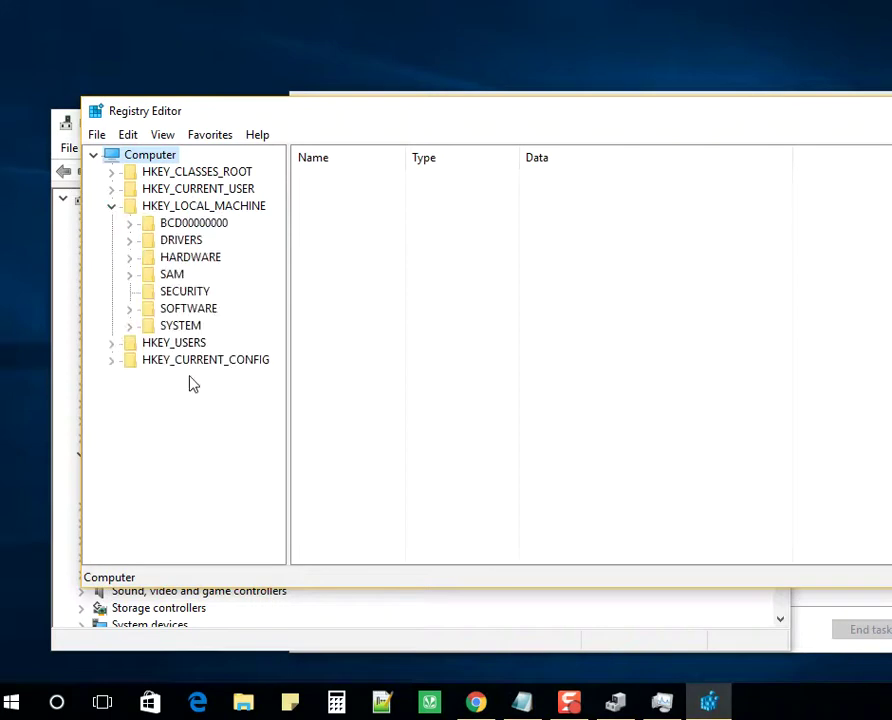
pyautogui.click(133, 310)
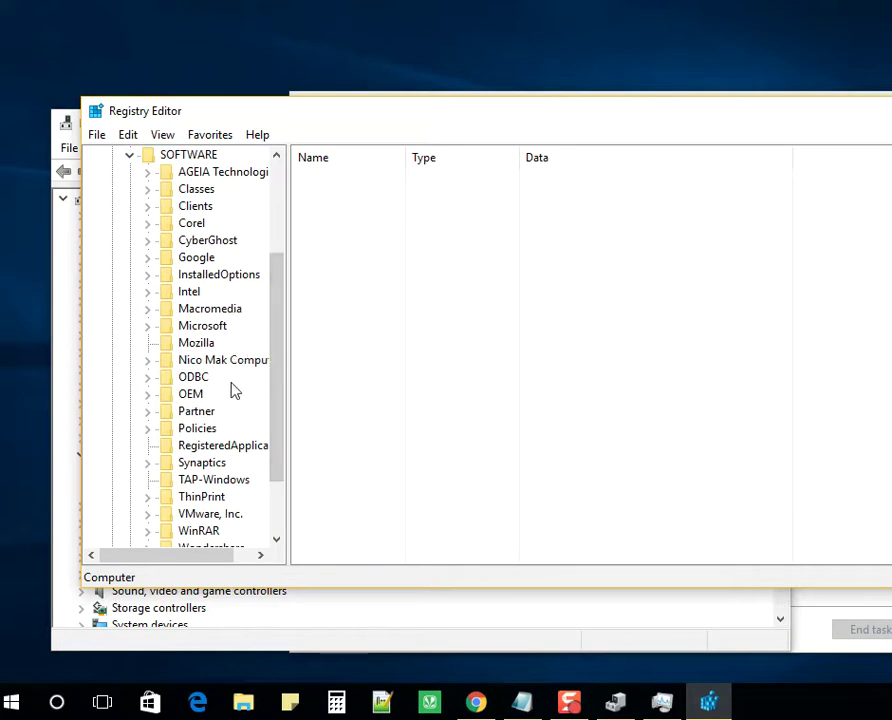
pyautogui.moveTo(190, 563); pyautogui.dragTo(206, 563)
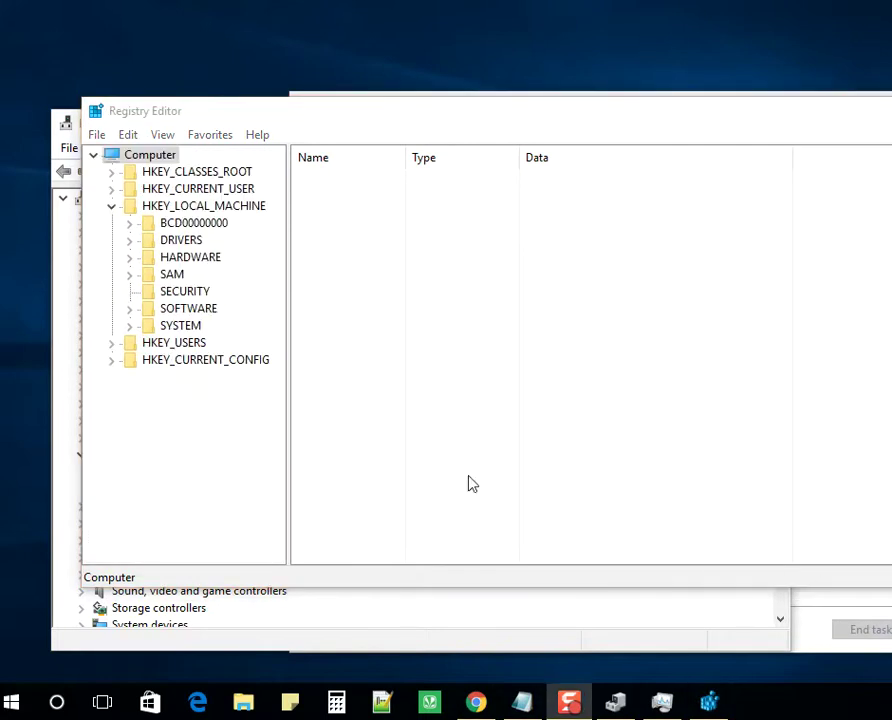
pyautogui.click(130, 326)
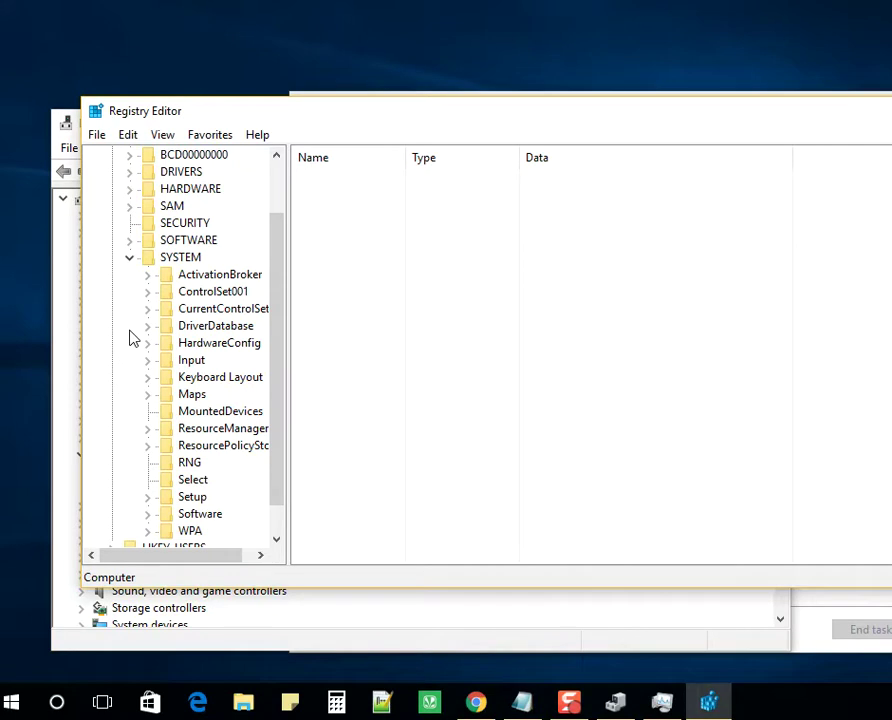
pyautogui.click(145, 312)
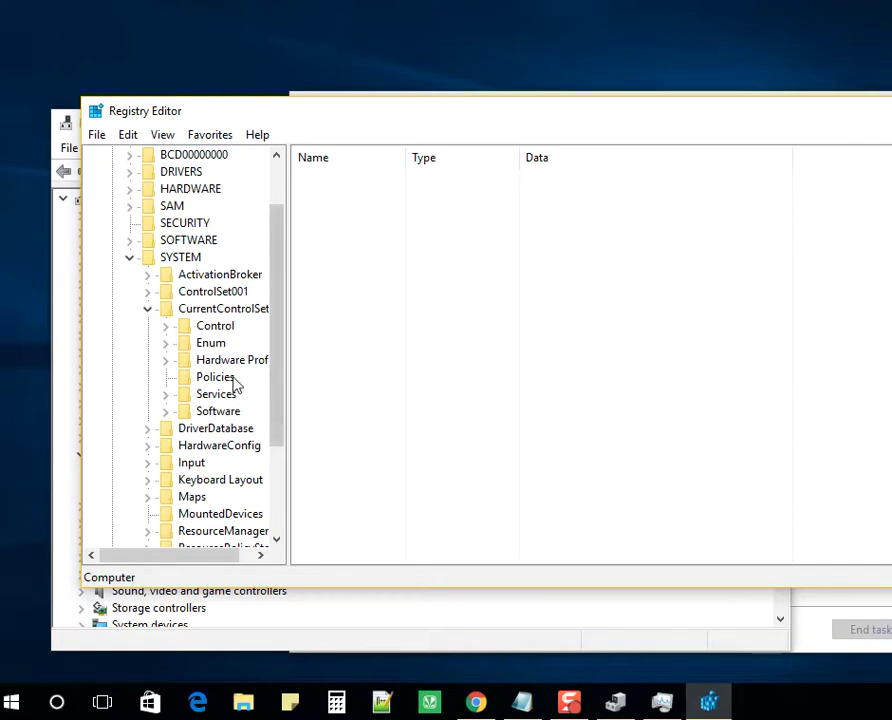
pyautogui.click(165, 327)
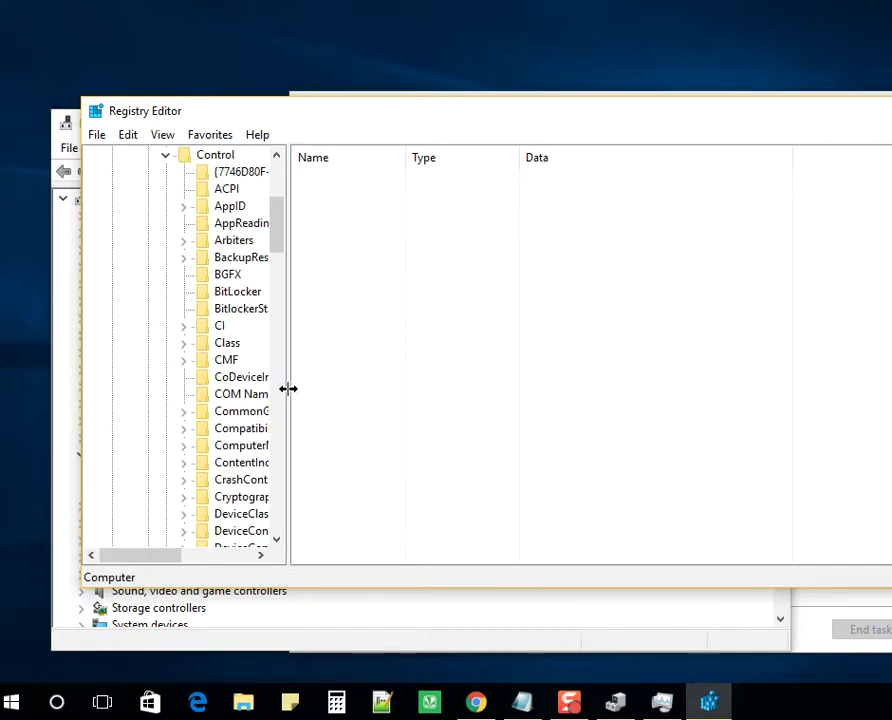
pyautogui.click(228, 395)
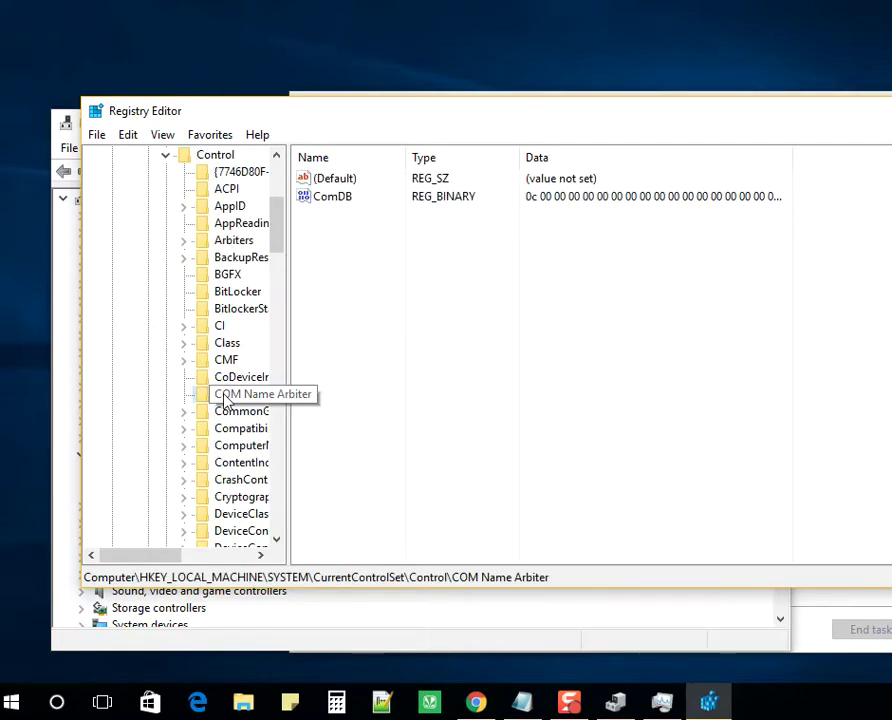
pyautogui.press('g')
pyautogui.moveTo(110, 558); pyautogui.dragTo(168, 564)
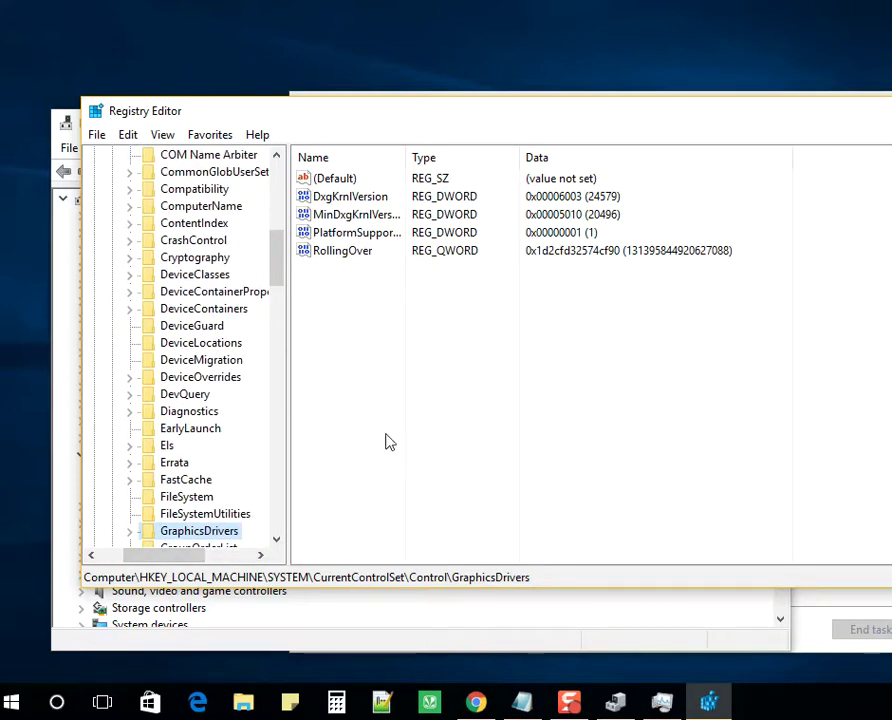
# - Create a new DWORD (32-bit) value named TdDelay in the GraphicsDrivers values pane
pyautogui.click(367, 370)
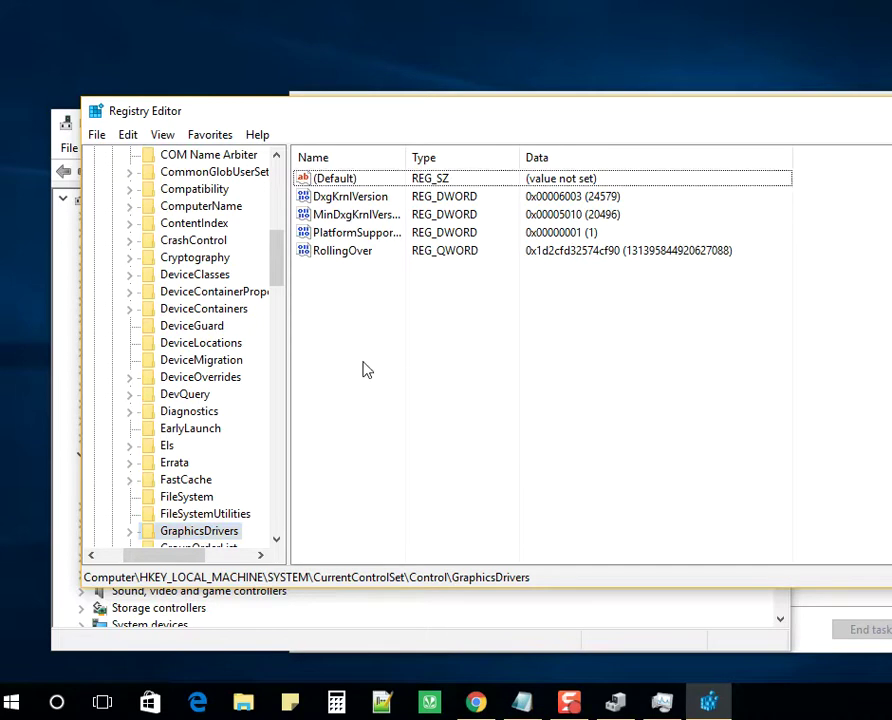
pyautogui.rightClick(367, 370)
pyautogui.moveTo(393, 380)
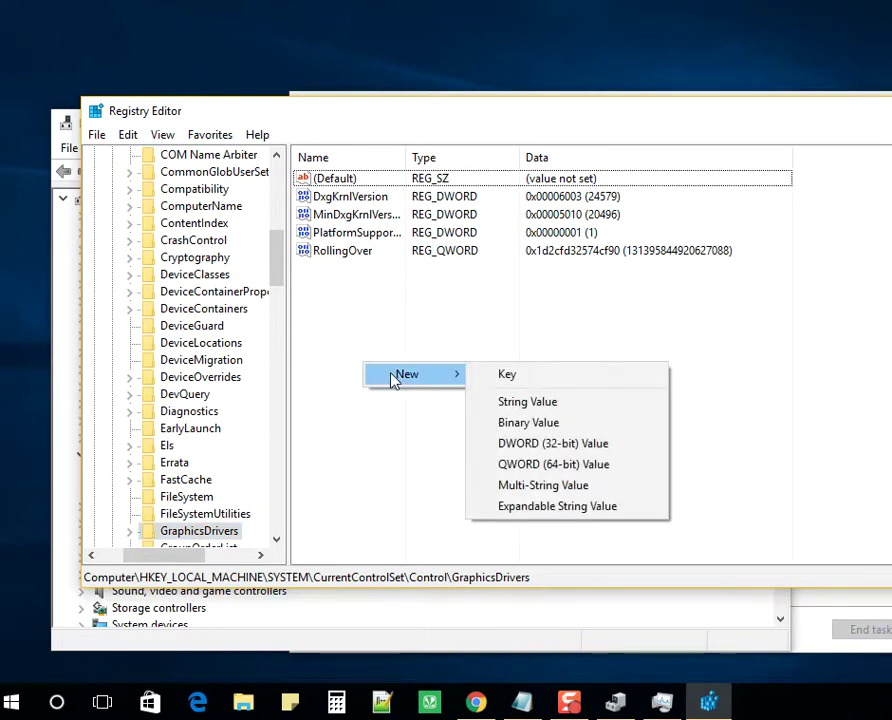
pyautogui.click(561, 444)
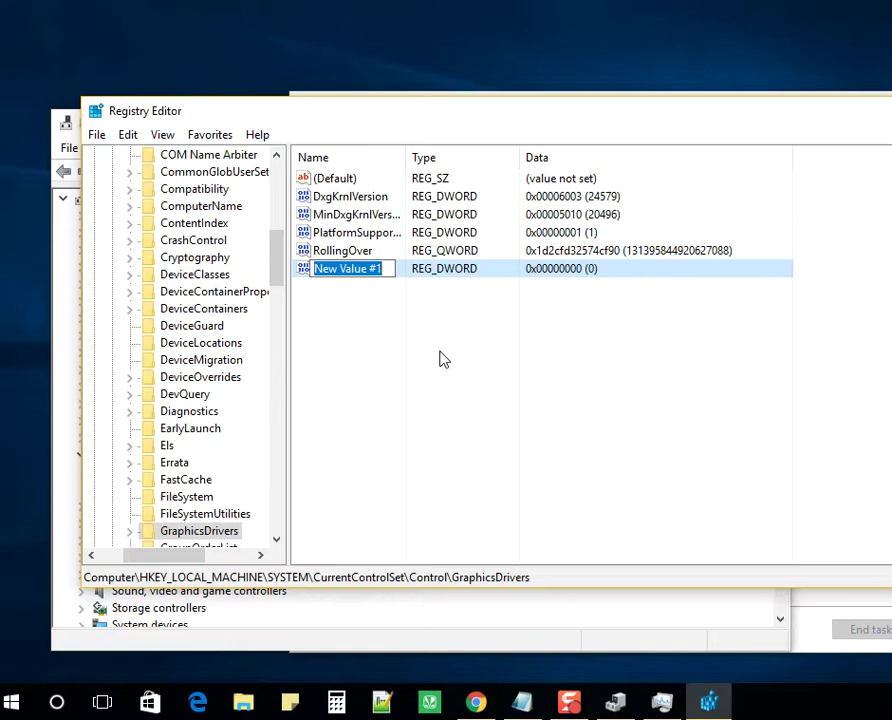
pyautogui.write('Td')
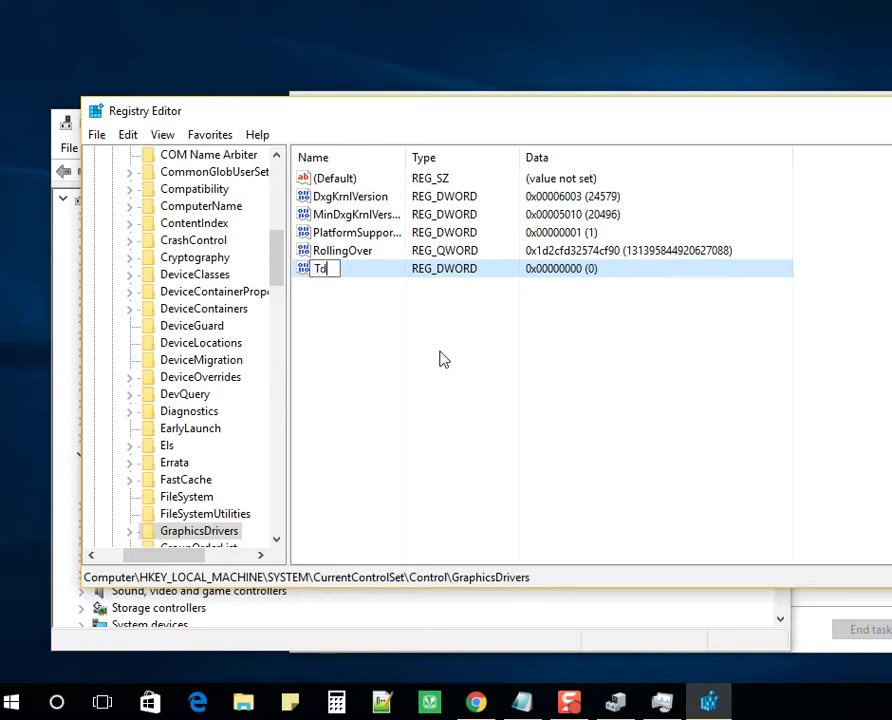
pyautogui.write('Delay')
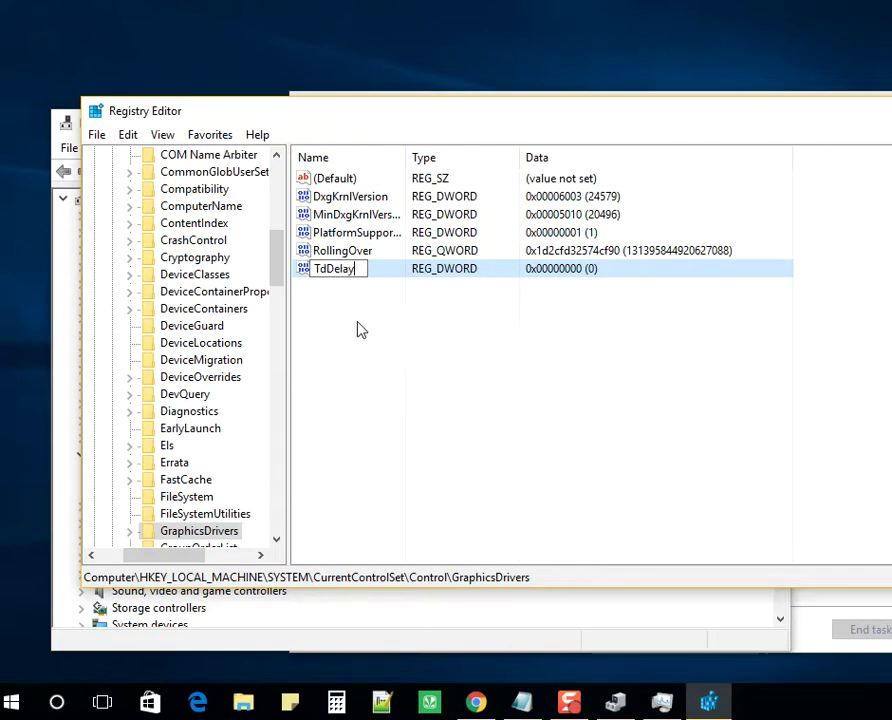
pyautogui.click(383, 271)
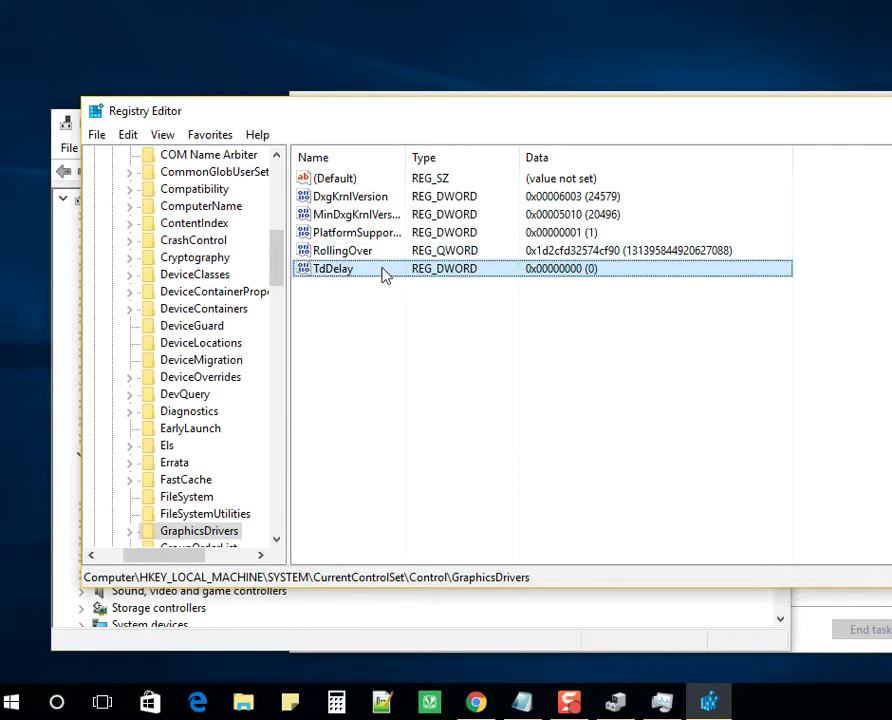
# - Set the TdDelay value data to 8
pyautogui.rightClick(386, 273)
pyautogui.click(437, 279)
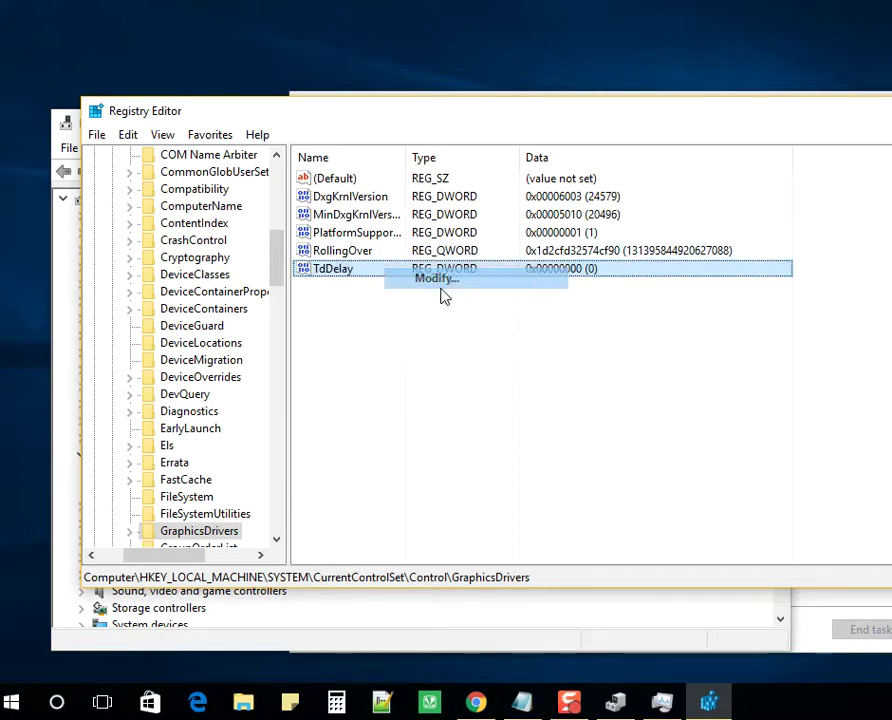
pyautogui.write('8')
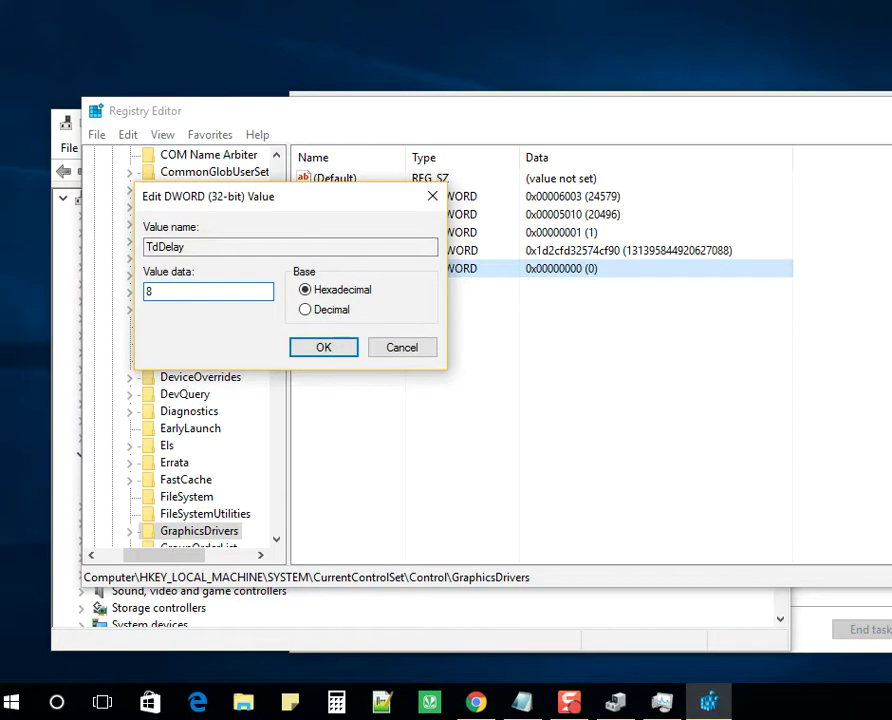
pyautogui.click(339, 347)
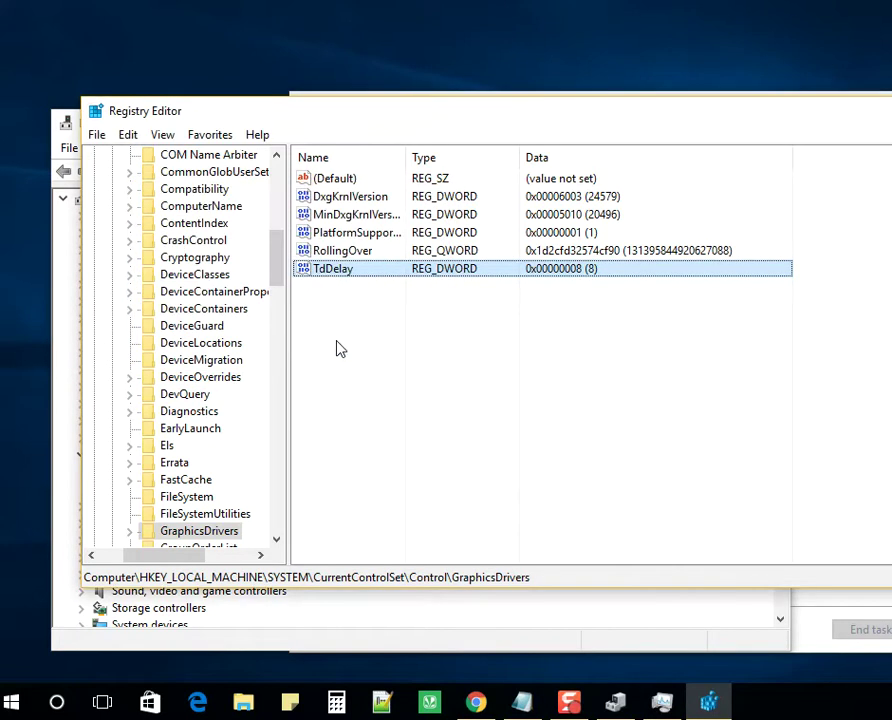